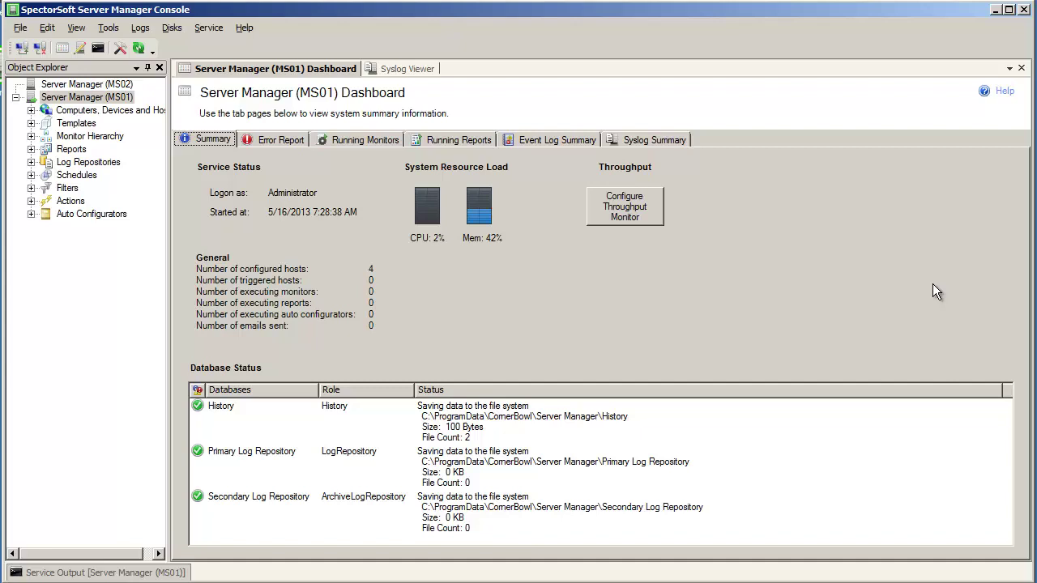
Open Template Properties for the sample Event Log Consolidation and Monitoring template under Templates.
left_click(31, 123)
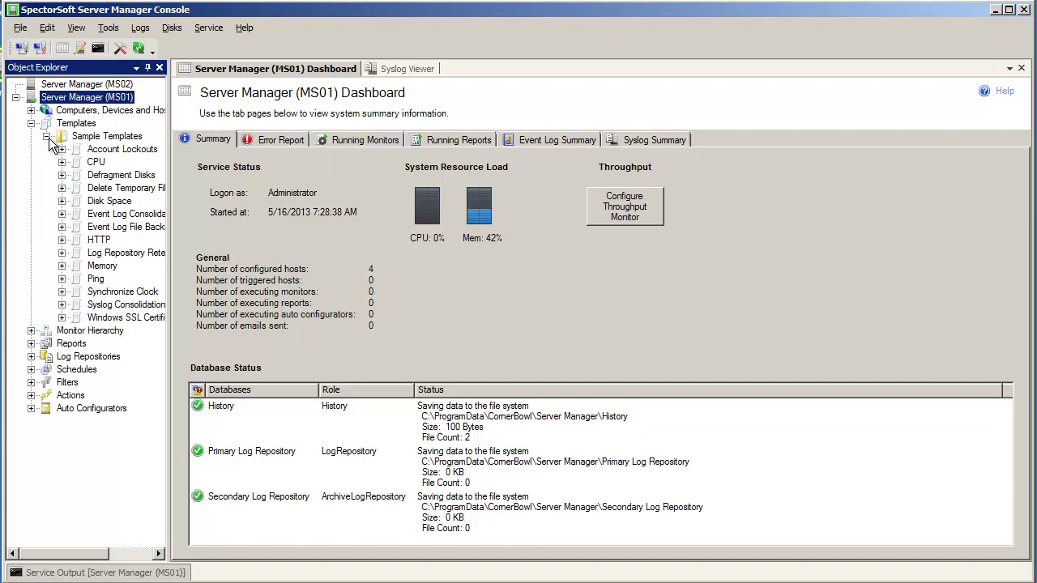
left_click_drag(58, 552, 89, 559)
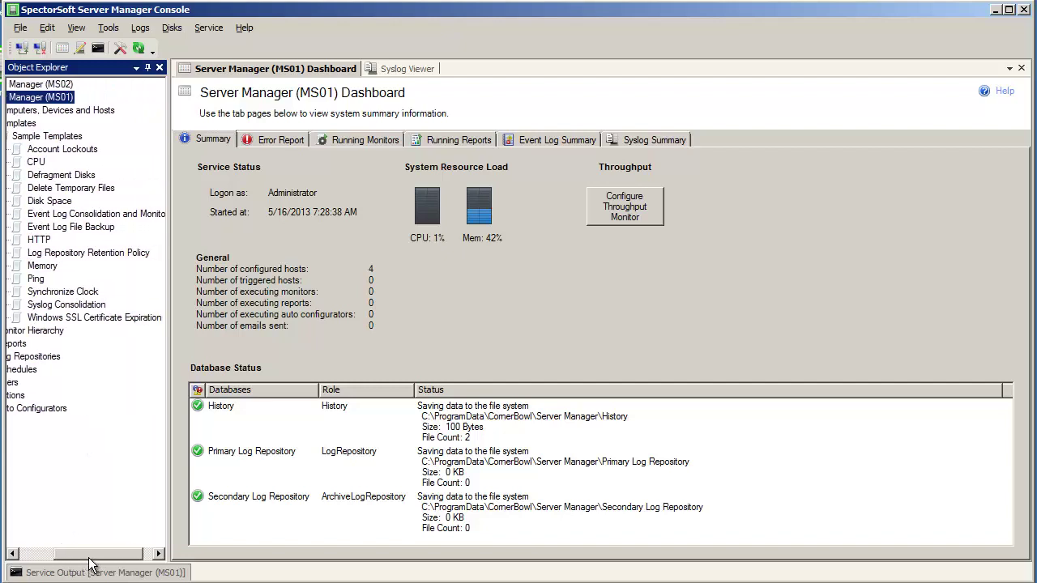
left_click(119, 213)
right_click(130, 214)
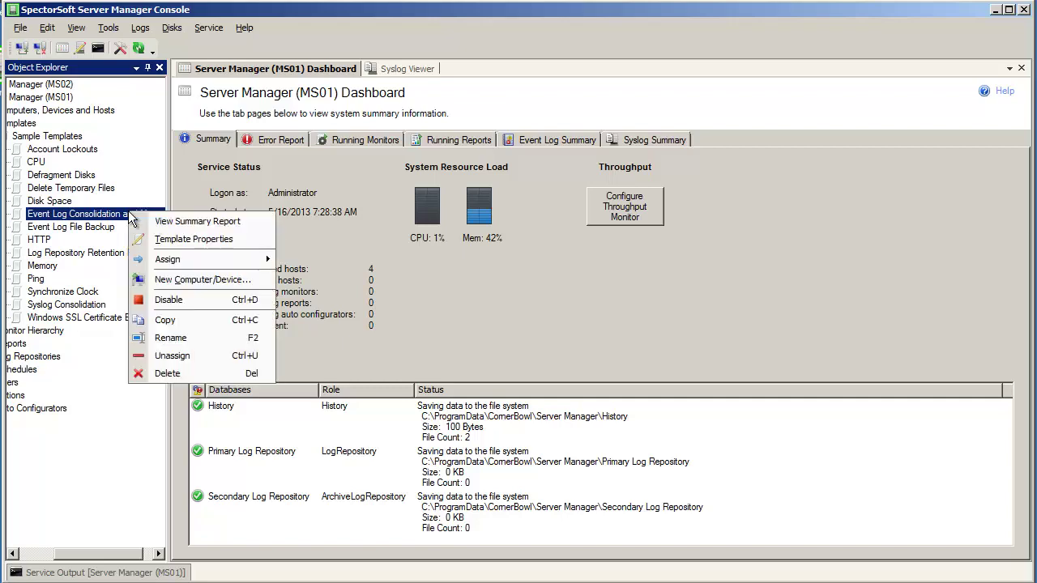
left_click(182, 240)
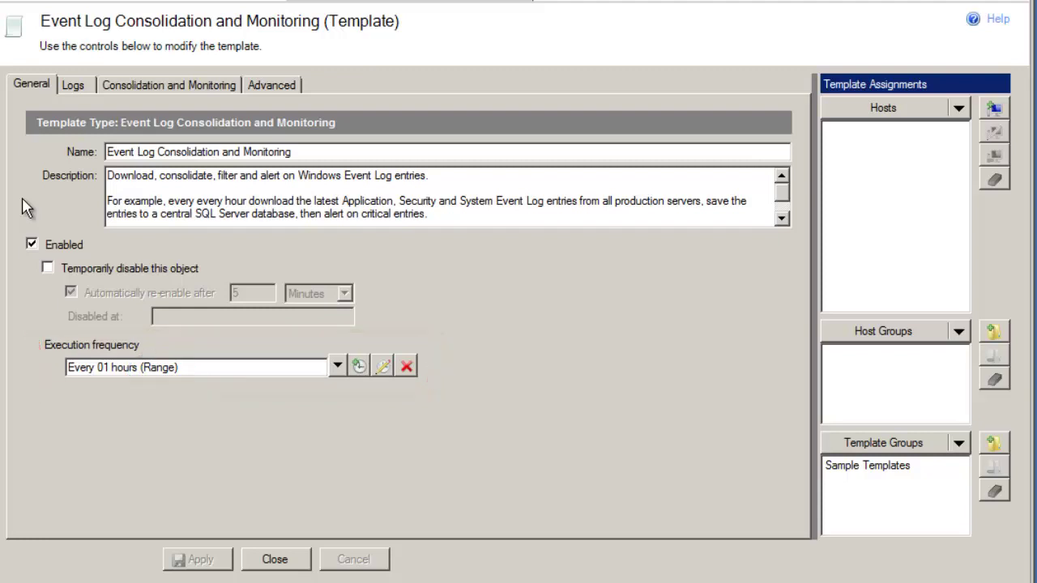
Show the template's Logs tab, where Application, System and Security are checked.
left_click(79, 85)
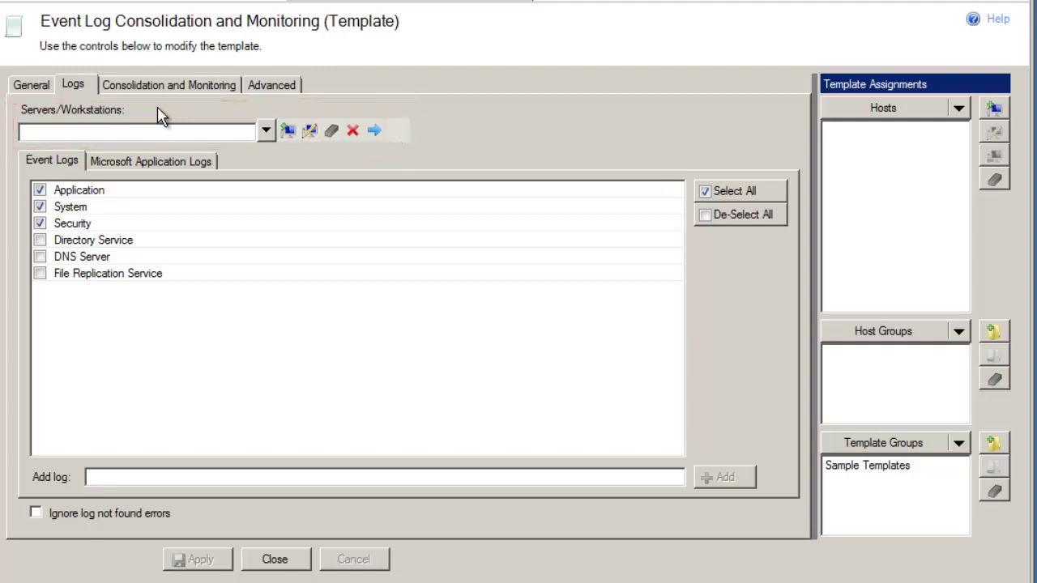
Show the Consolidation and Monitoring tab: all logs, save all entries, 7-day initial download.
left_click(171, 85)
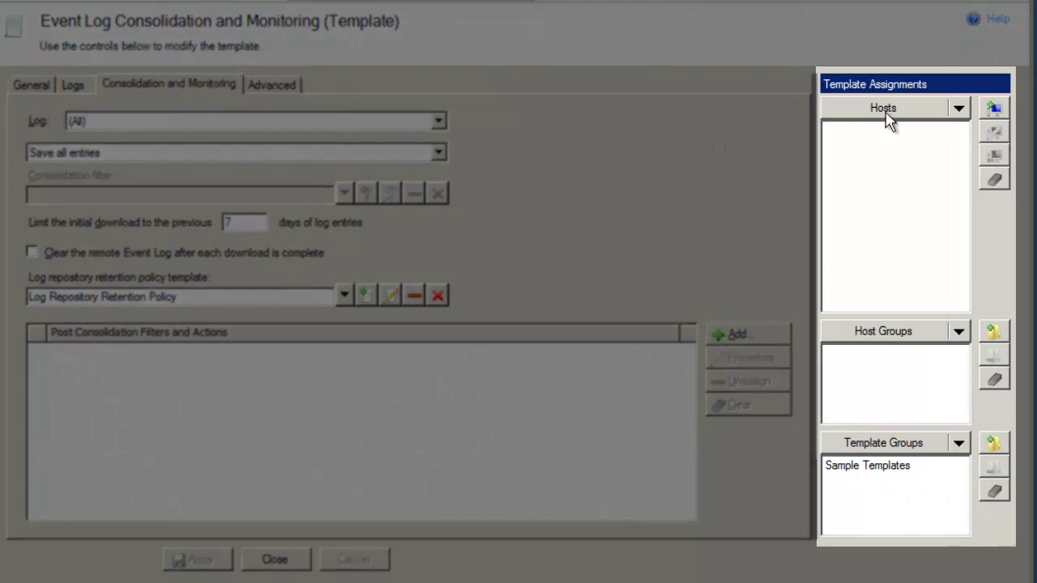
Add DC01 as a template host under Template Assignments and close the properties.
left_click(961, 109)
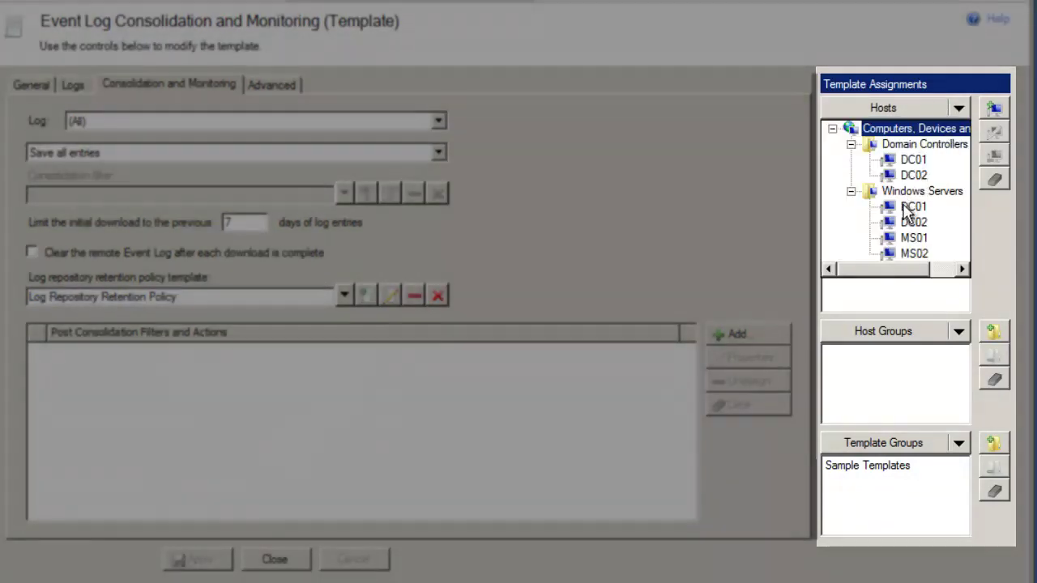
left_click(907, 211)
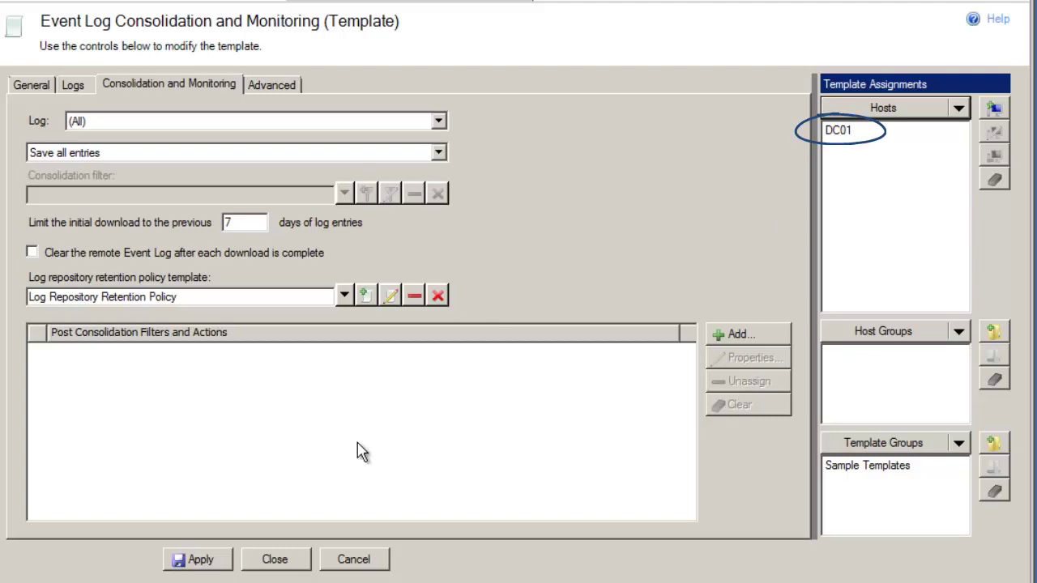
left_click(264, 557)
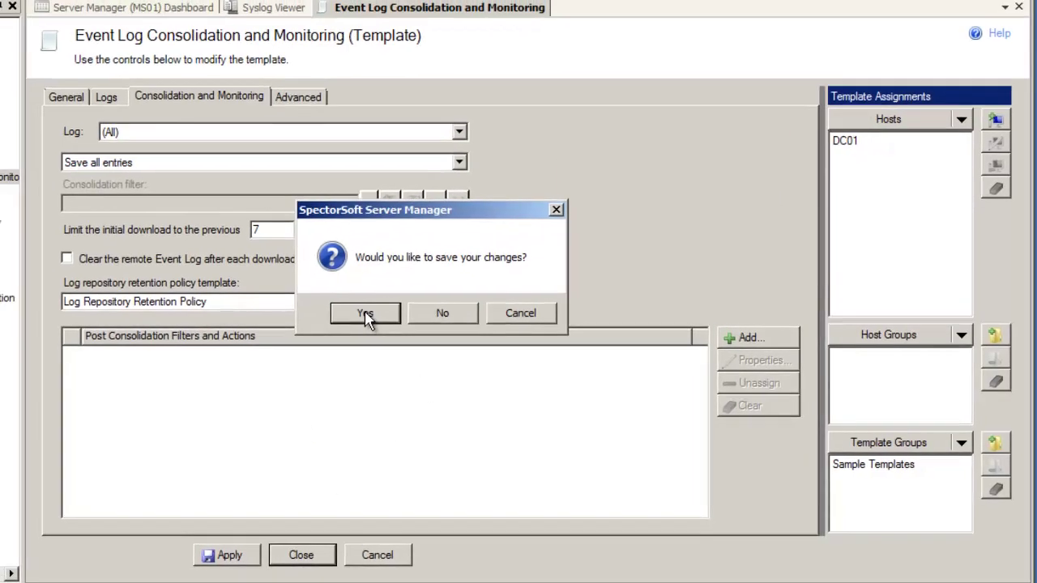
Save the DC01 assignment and select DC01's Event Log Consolidation and Monitoring monitor.
left_click(341, 309)
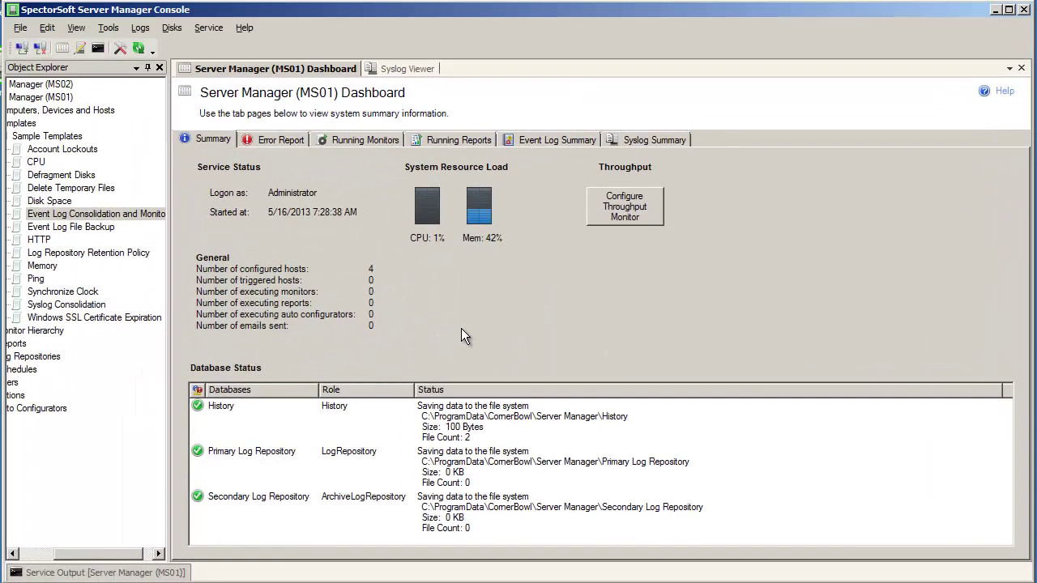
left_click_drag(102, 554, 58, 554)
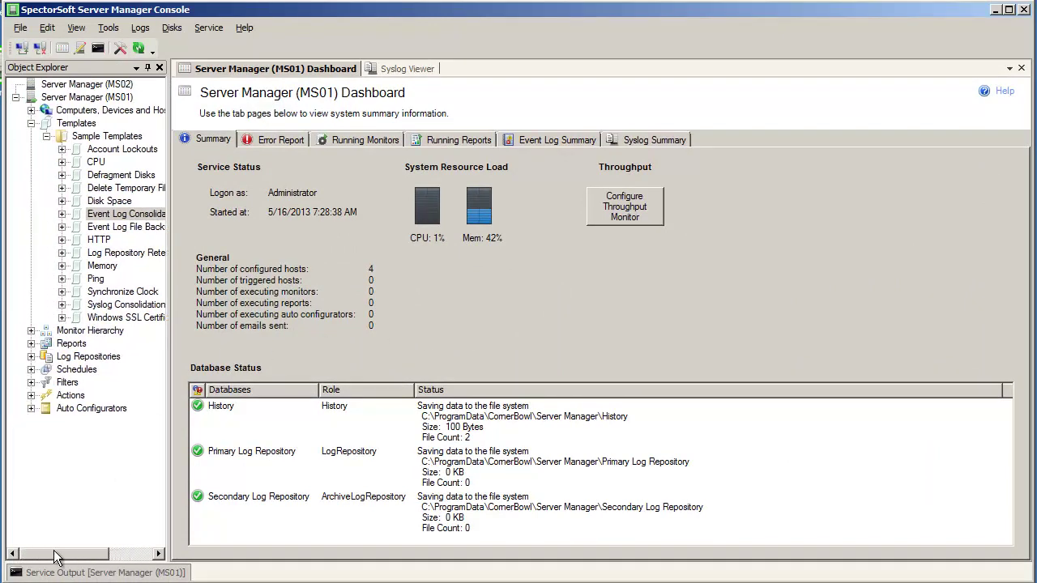
left_click(31, 110)
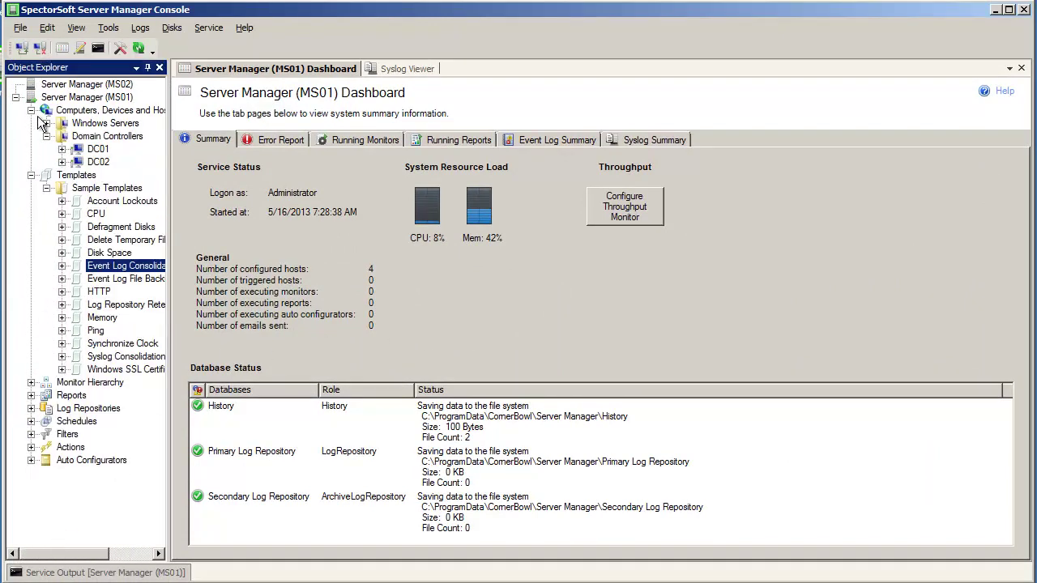
left_click(61, 149)
left_click(114, 166)
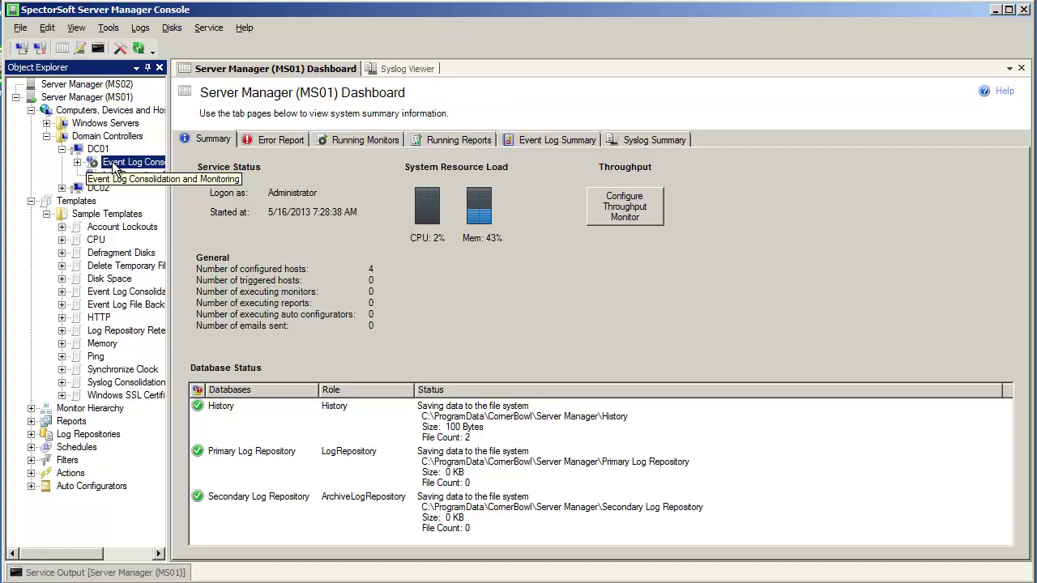
Execute DC01's monitor now, saving 211 Application, 30,080 Security and 972 System entries.
right_click(114, 166)
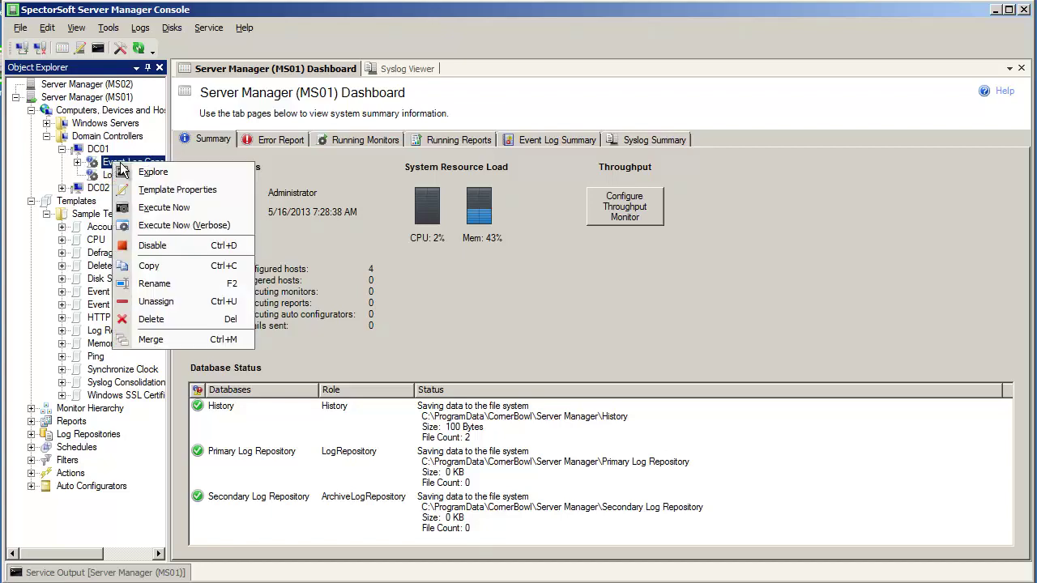
left_click(191, 224)
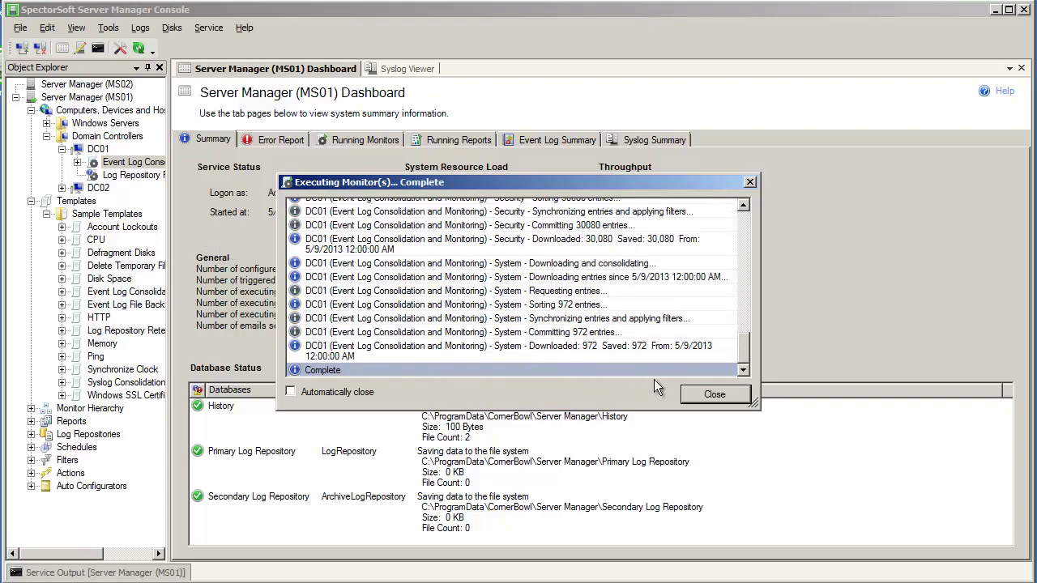
left_click(705, 395)
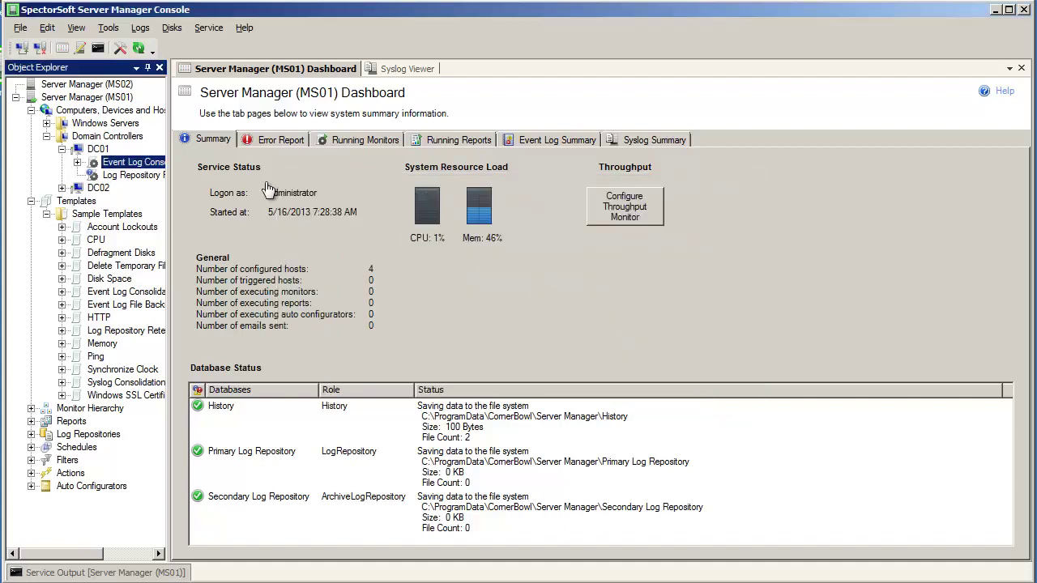
View the top 10000 DC01 Security entries from the Primary Log Repository, then close the view.
left_click(31, 434)
left_click(46, 447)
left_click(62, 473)
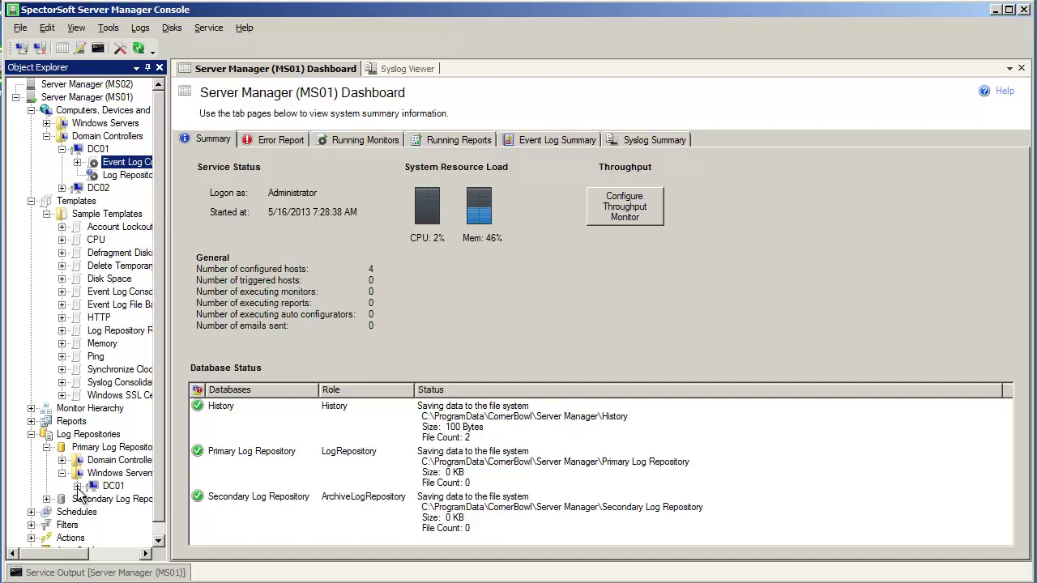
left_click(77, 486)
left_click(93, 499)
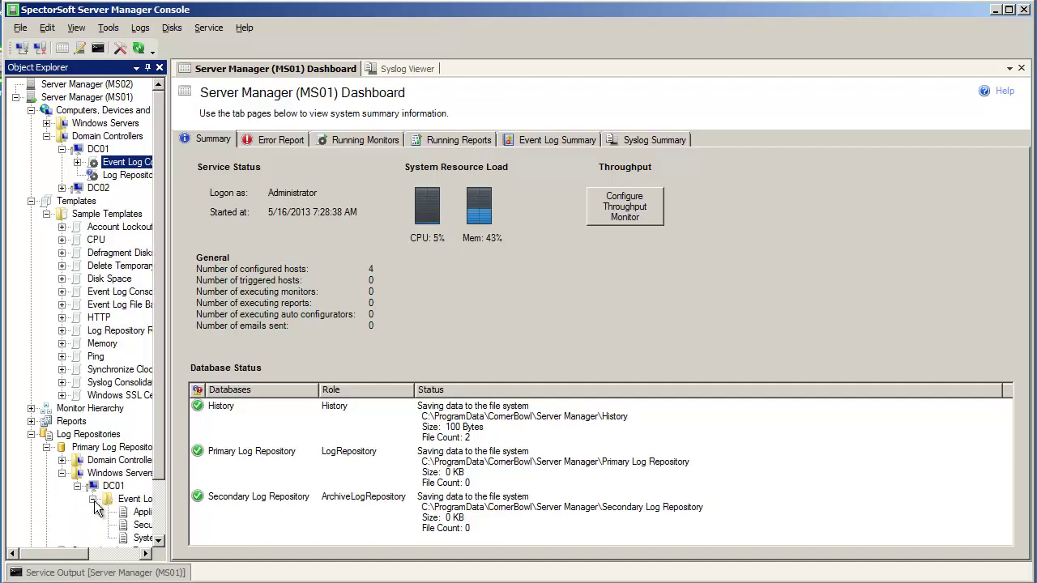
right_click(139, 525)
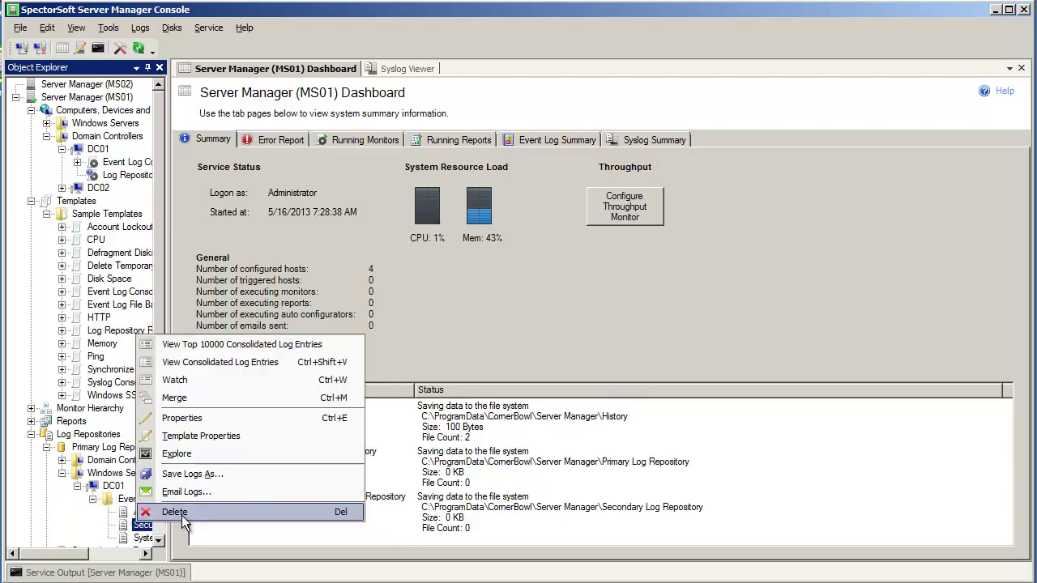
left_click(274, 344)
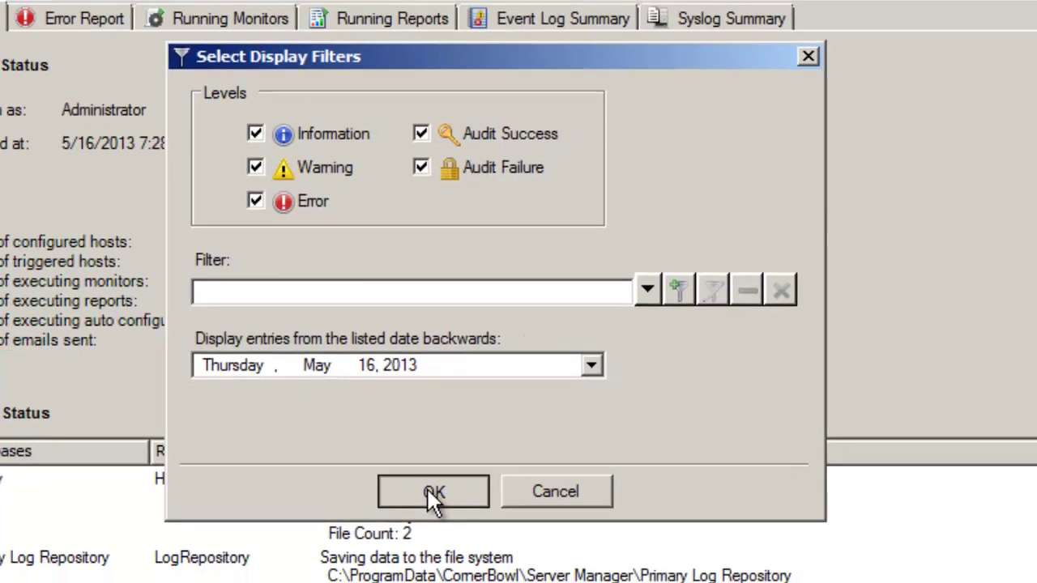
left_click(454, 522)
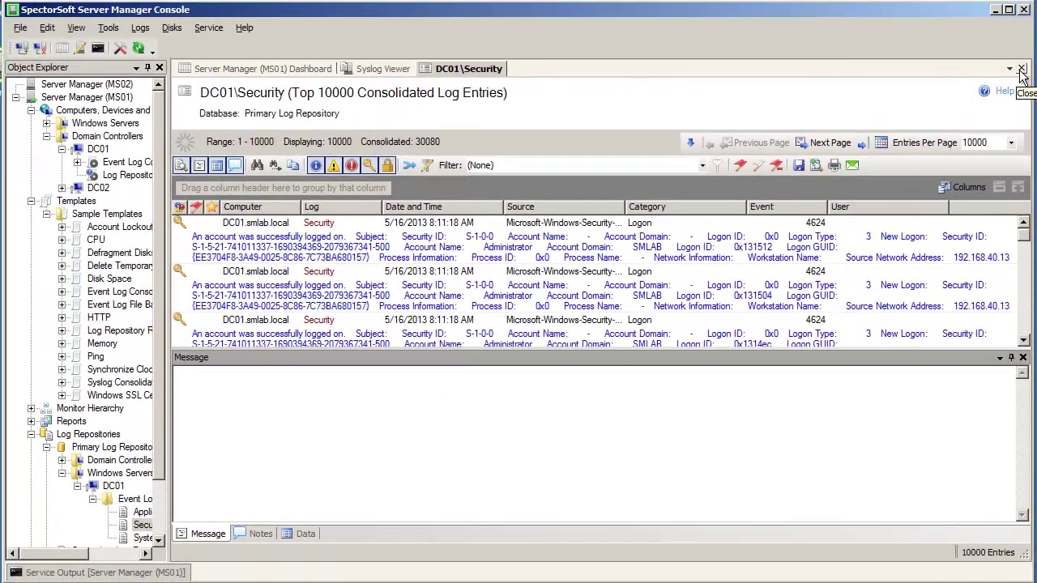
left_click(1022, 70)
Create a new template of type Event Log Consolidation and Monitoring.
left_click(68, 199)
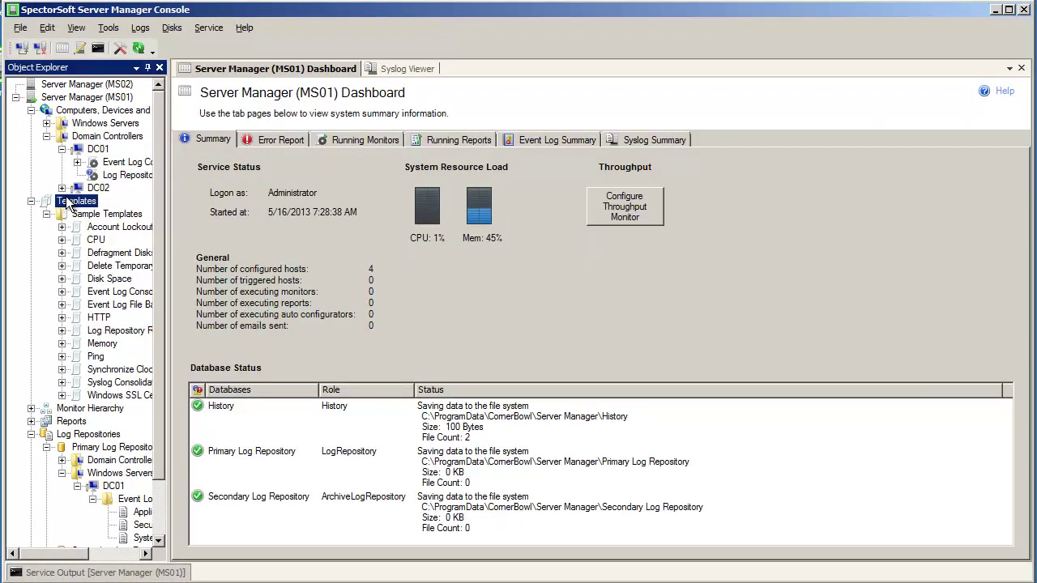
right_click(66, 198)
left_click(155, 283)
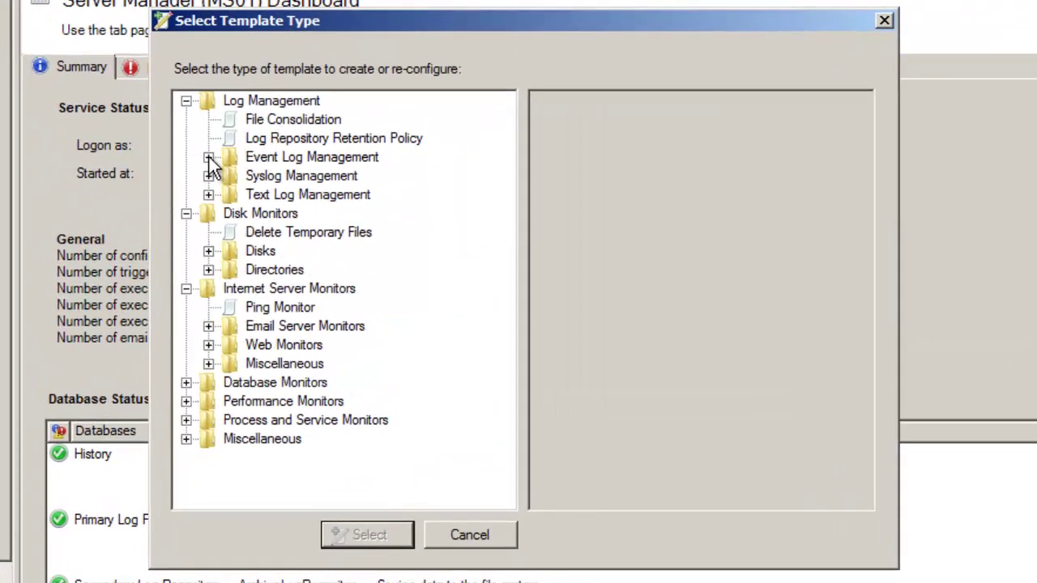
left_click(208, 157)
left_click(305, 175)
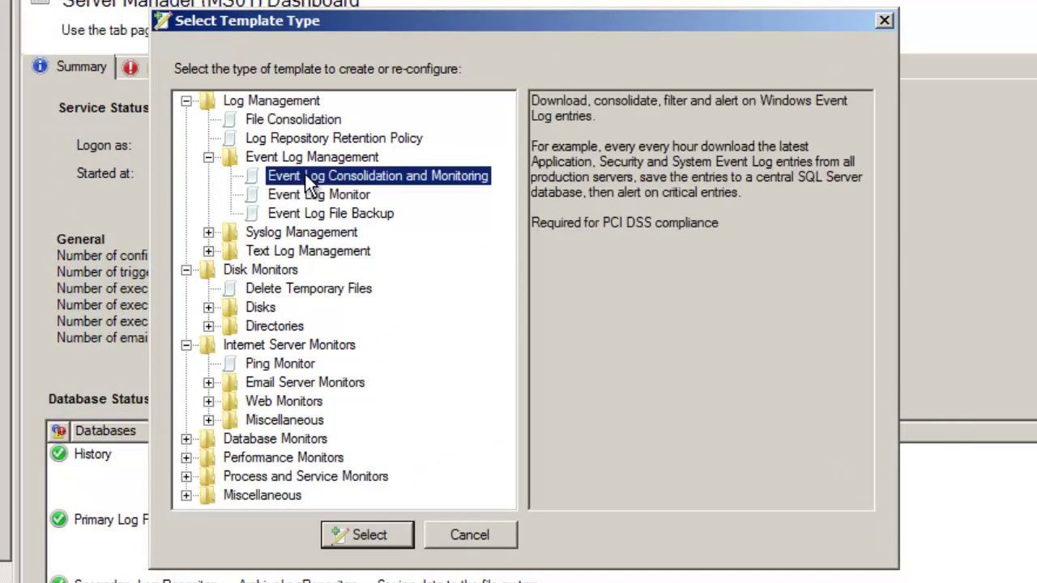
left_click(381, 528)
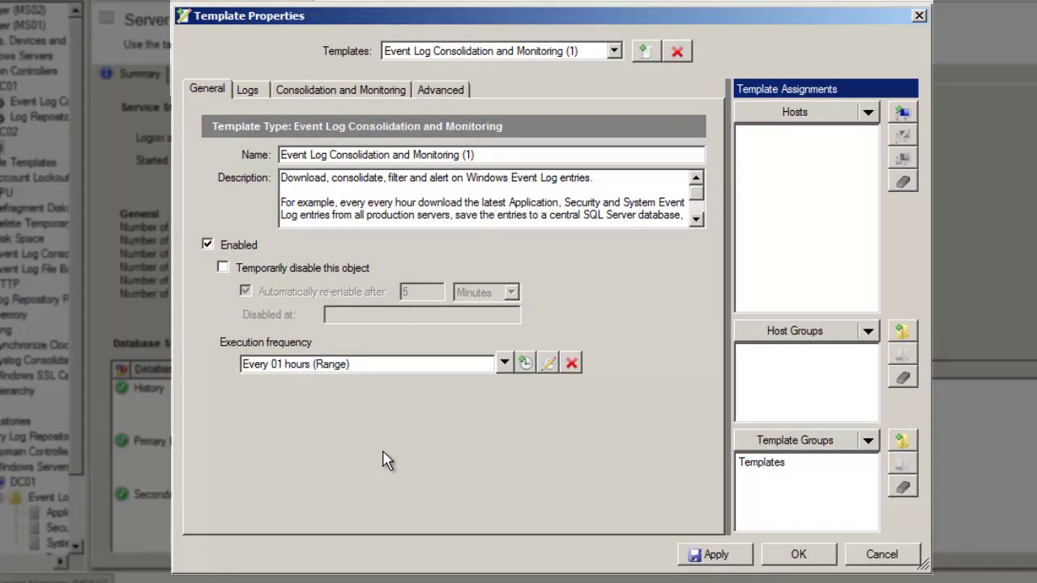
Rename it 'Event Log Consolidation and Monitoring - Directory Services' and show its Logs tab.
left_click(503, 155)
key("BackSpace")
key("BackSpace")
key("BackSpace")
type("0")
key("BackSpace")
type("- Directory Services")
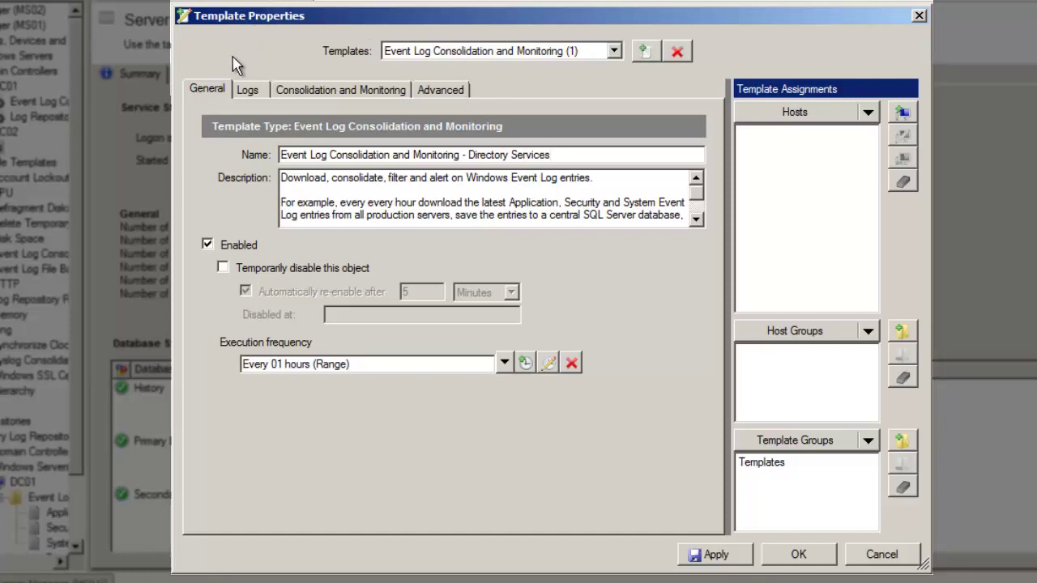
left_click(248, 91)
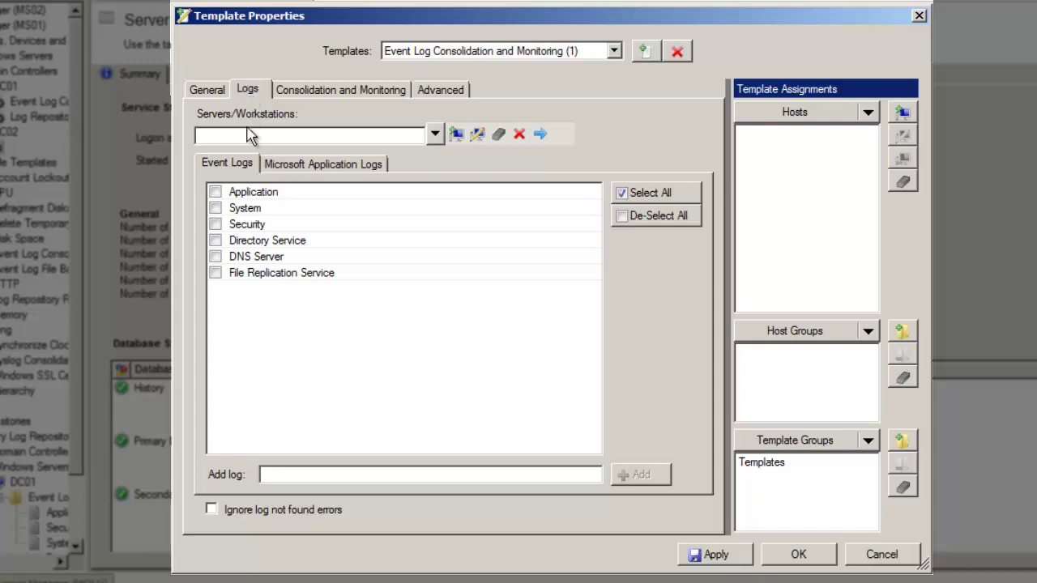
Check the Directory Service log and show its consolidation settings (save all entries, 7 days).
left_click(218, 242)
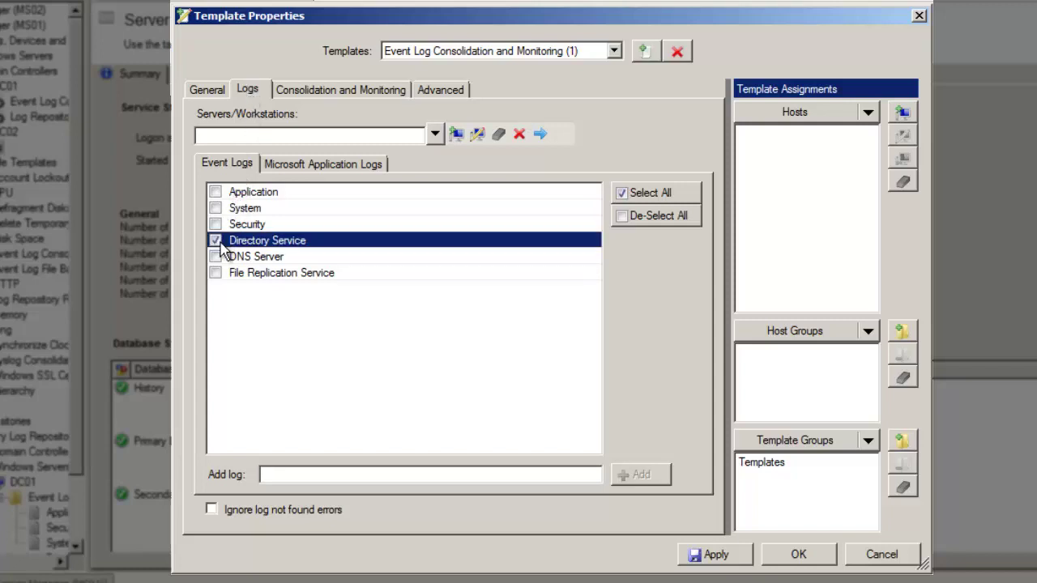
left_click(350, 95)
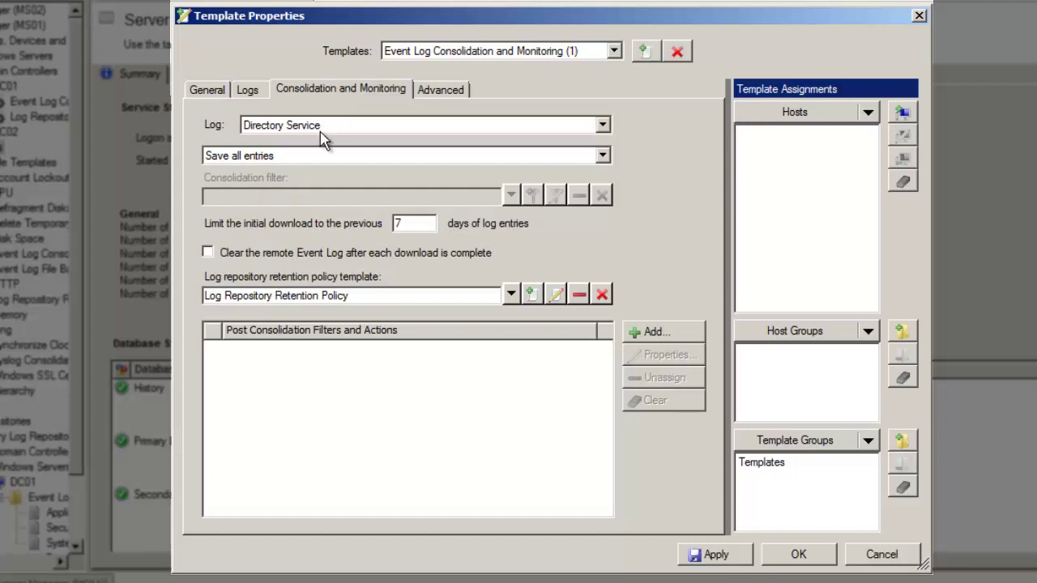
left_click(308, 159)
left_click(316, 186)
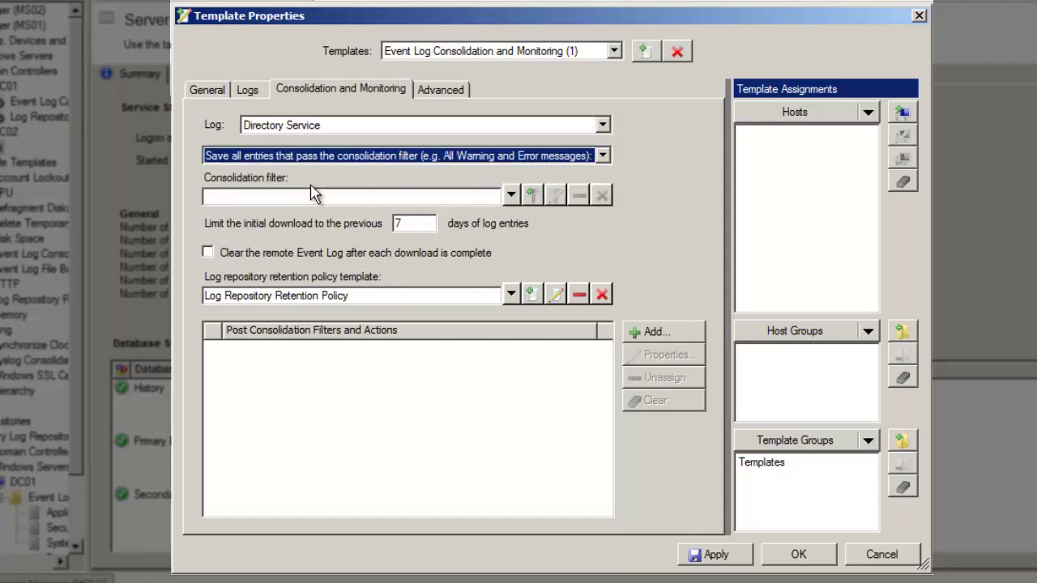
left_click(511, 195)
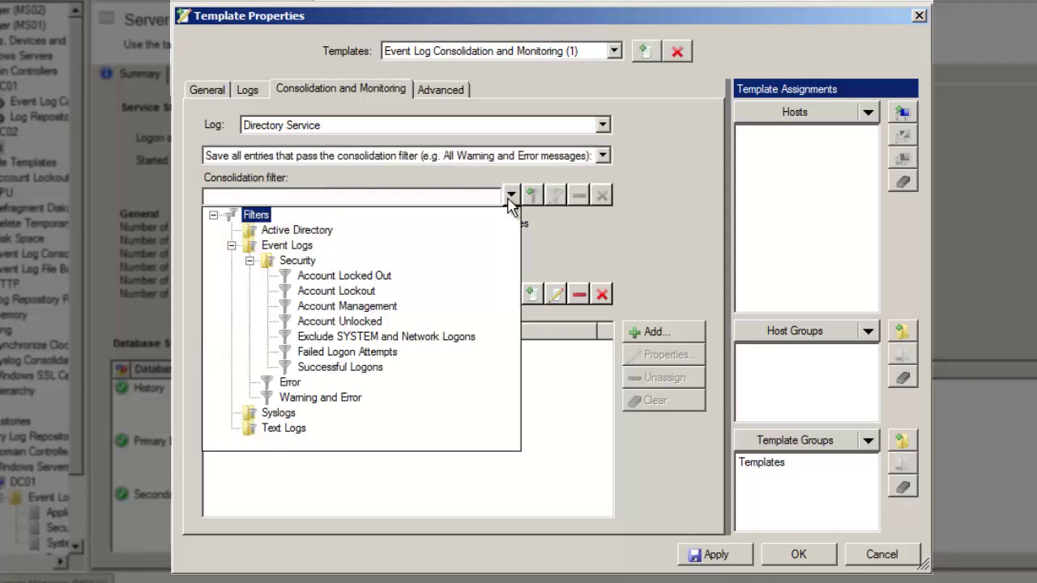
left_click(348, 397)
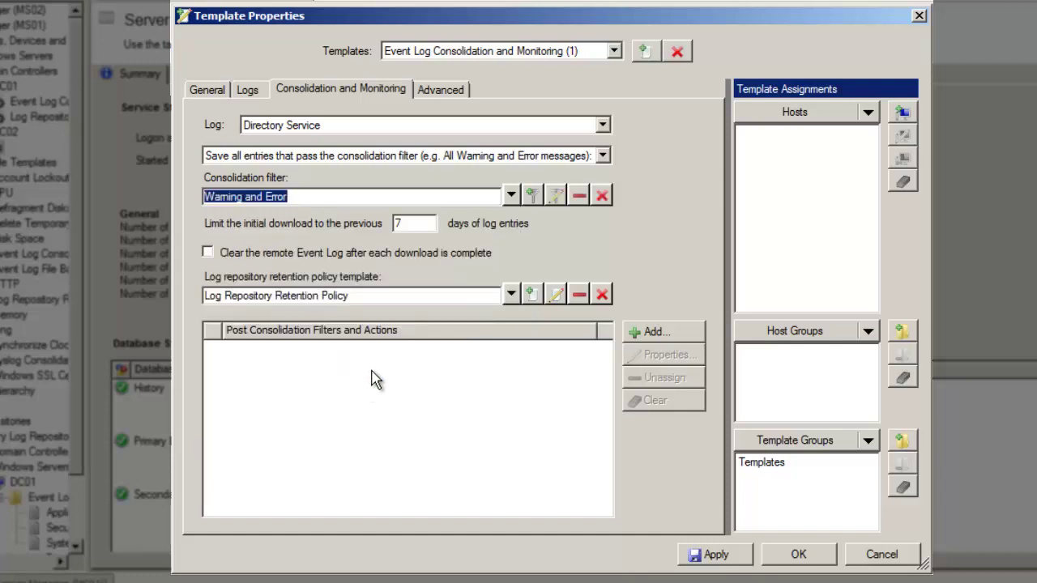
left_click(578, 195)
left_click(575, 156)
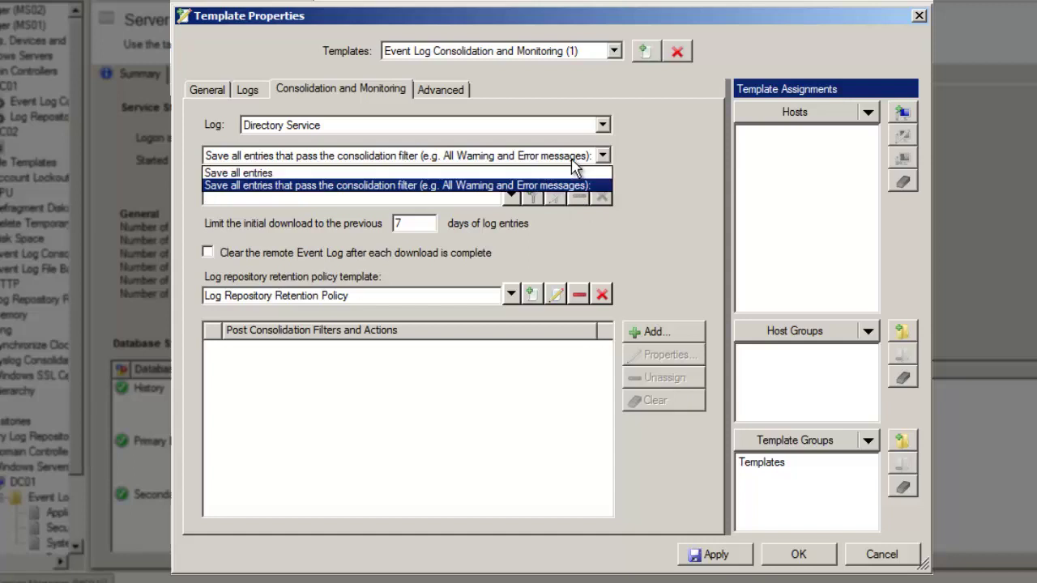
left_click(555, 170)
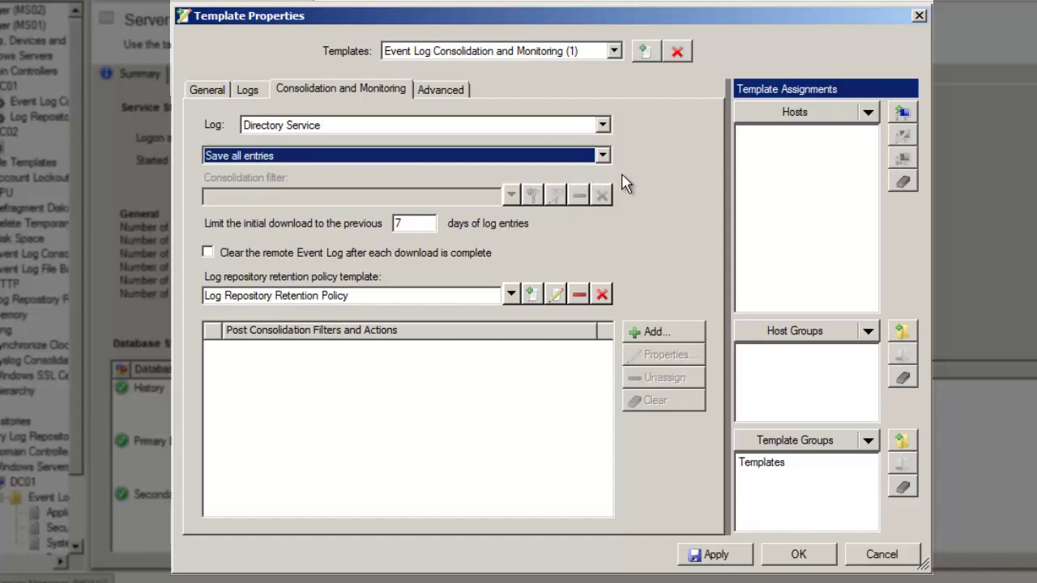
key("alt")
left_click(656, 333)
left_click(666, 147)
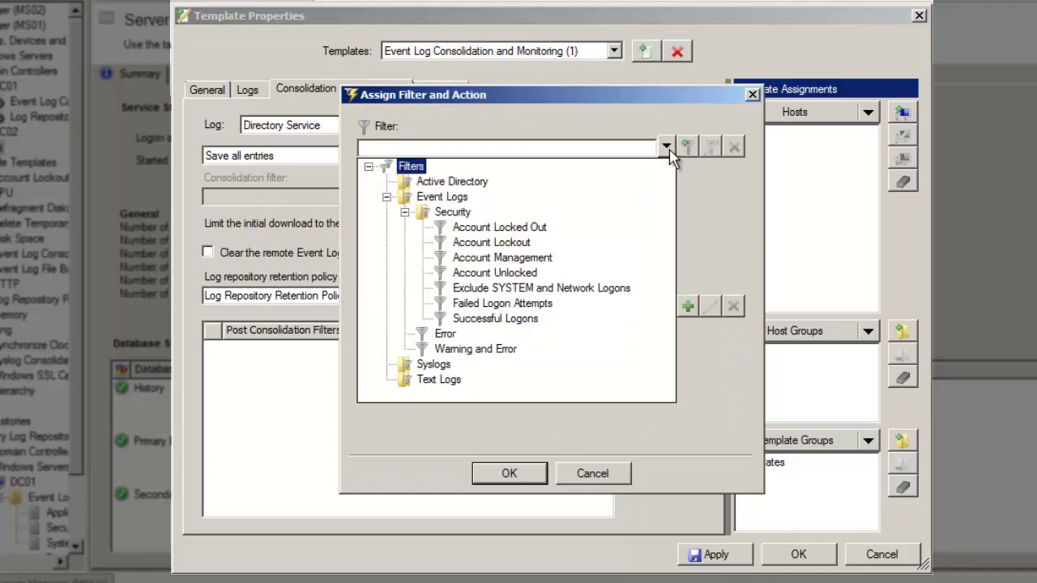
left_click(503, 349)
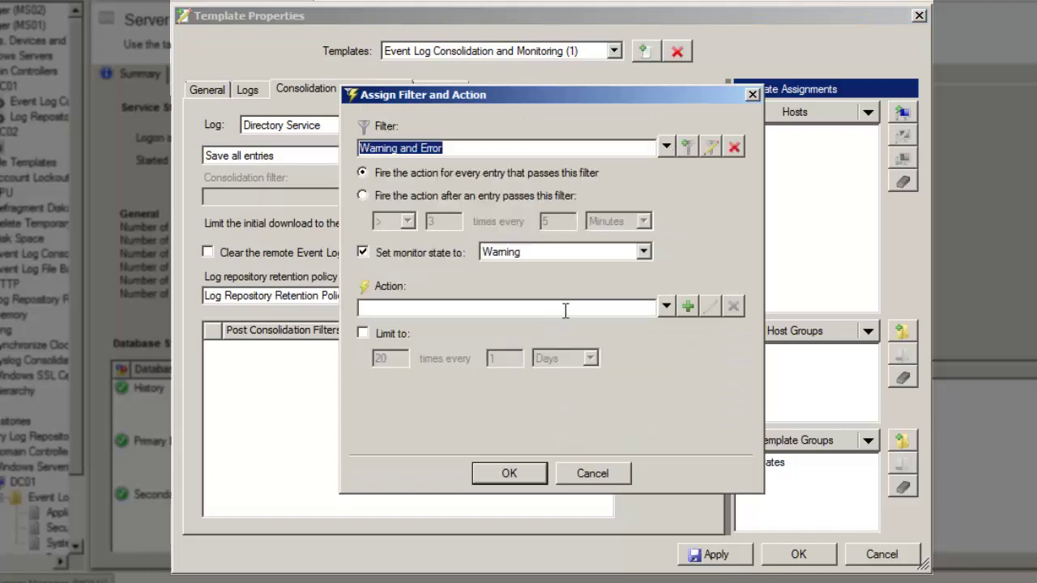
left_click(666, 307)
left_click(386, 357)
left_click(445, 371)
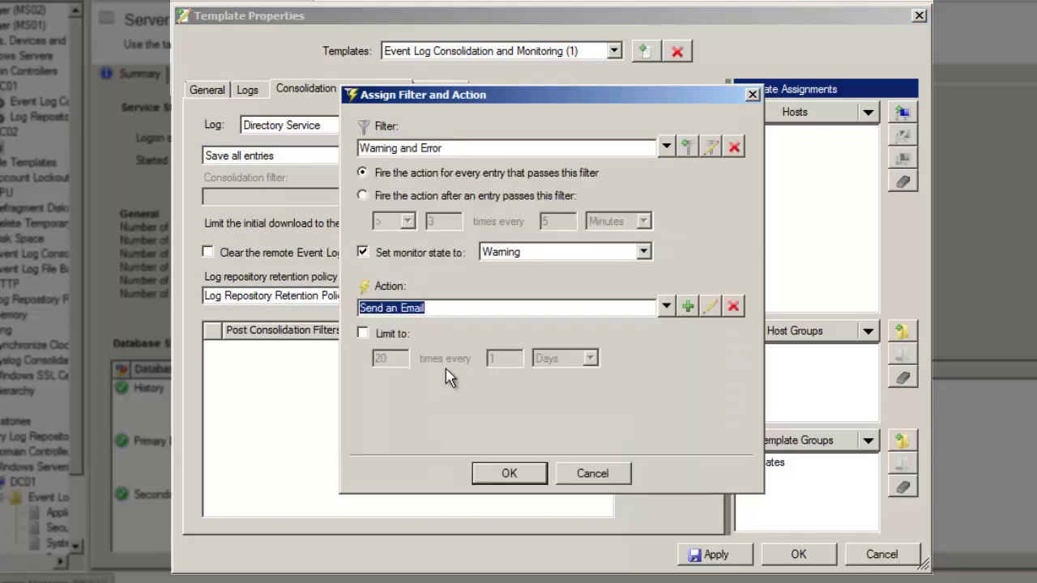
left_click(362, 253)
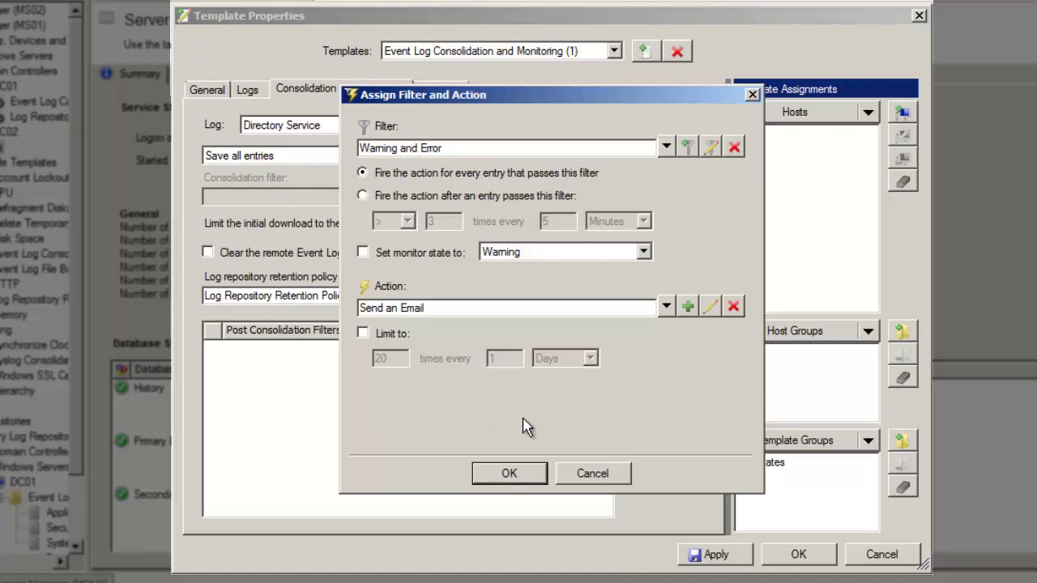
left_click(594, 476)
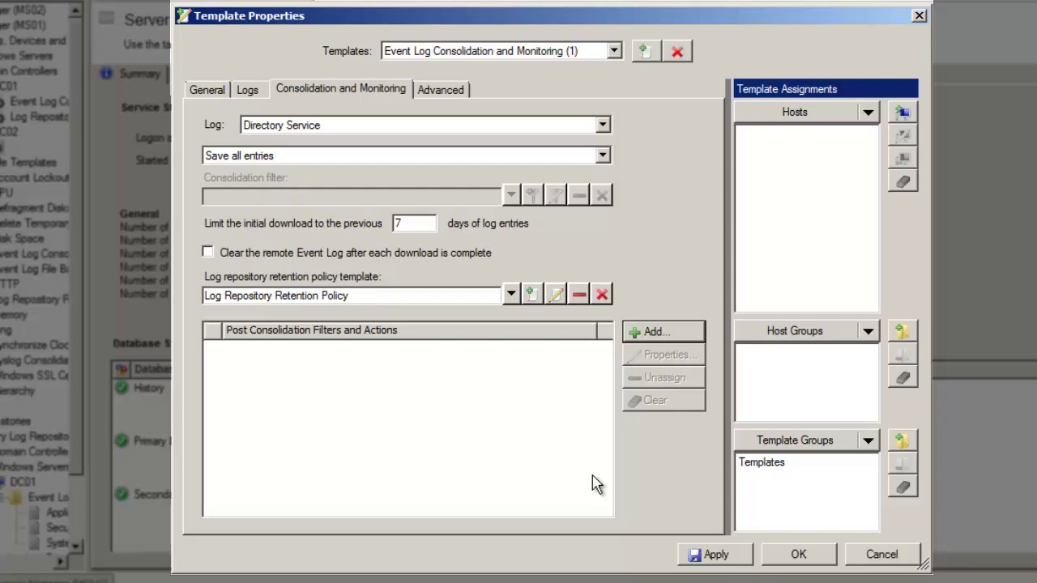
Assign the Directory Services template to the Domain Controllers host group and save it.
left_click(869, 336)
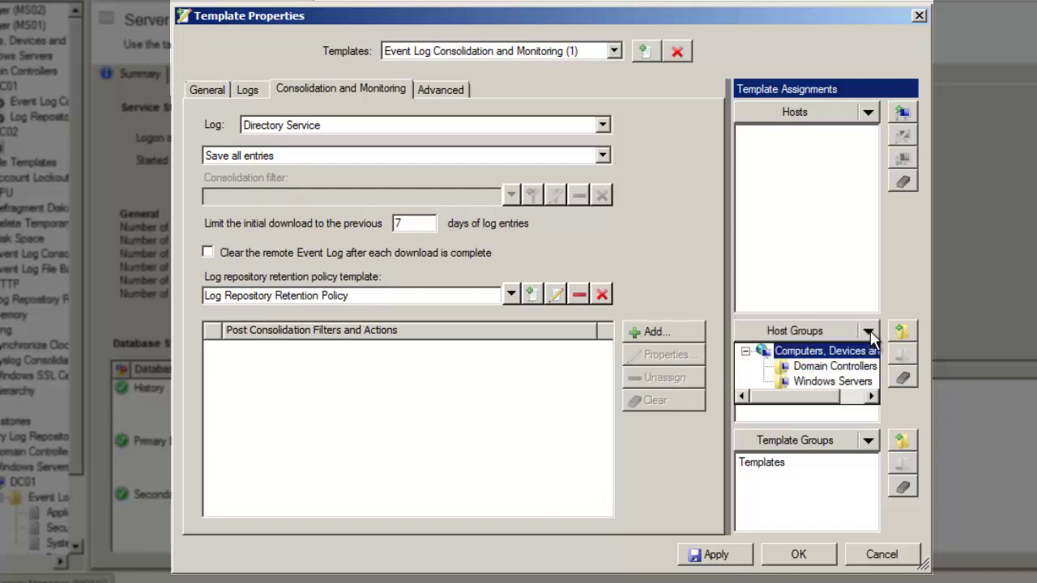
left_click(820, 367)
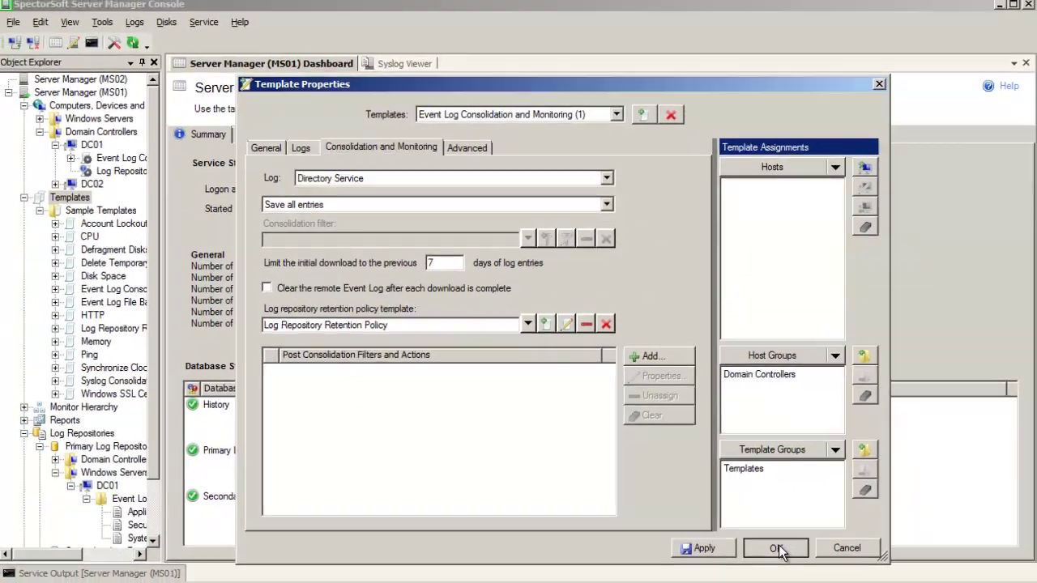
left_click(790, 552)
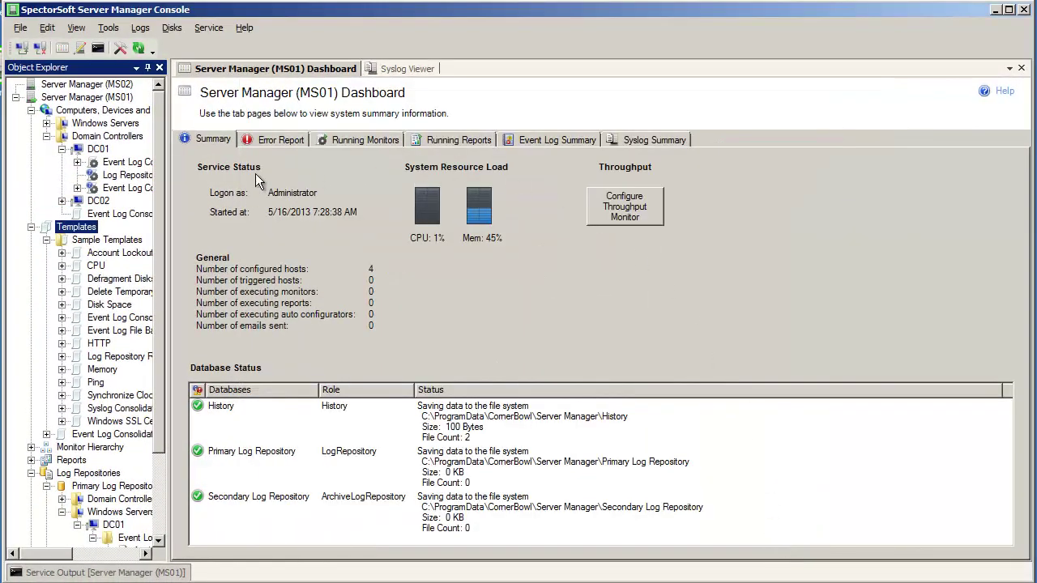
Execute the consolidation monitors on DC01 and DC02 now with verbose output.
right_click(114, 192)
left_click(203, 252)
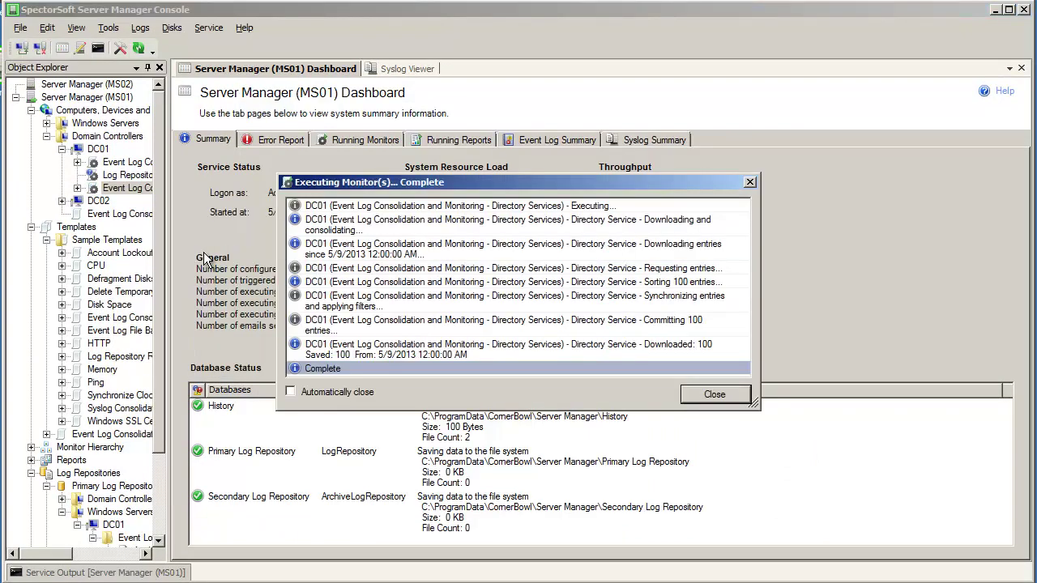
left_click(724, 394)
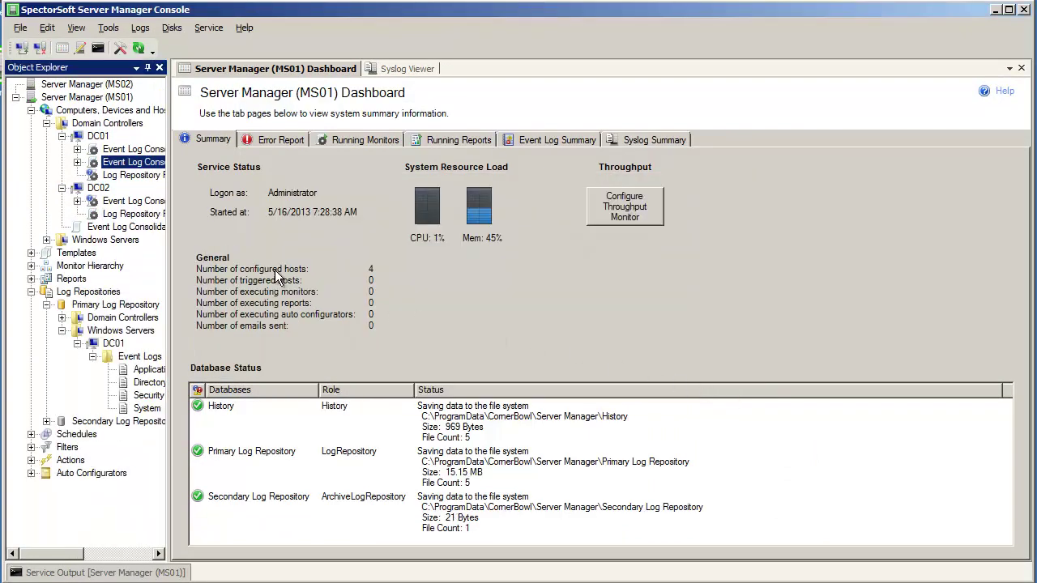
right_click(118, 201)
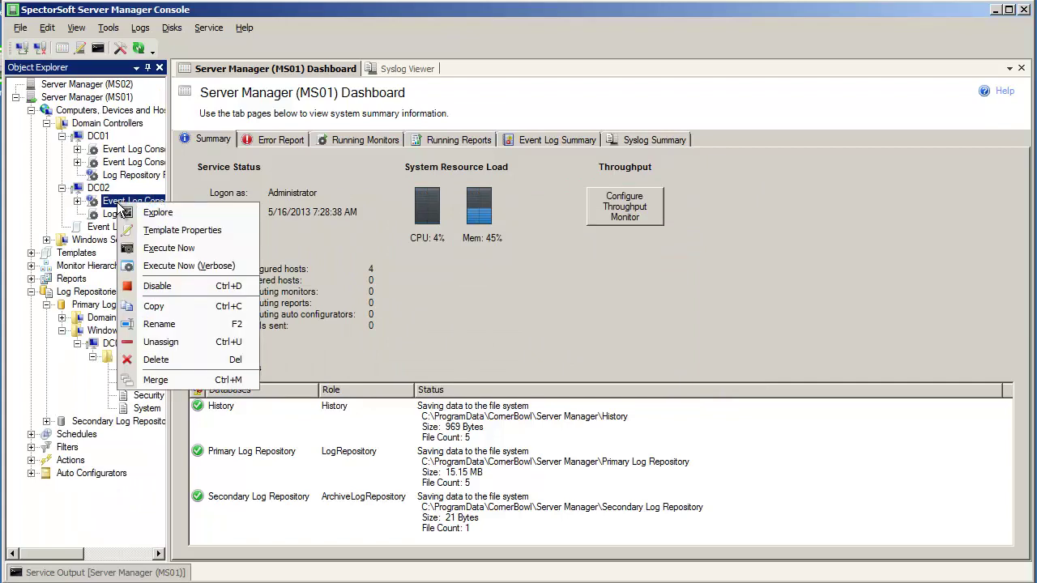
left_click(200, 266)
Start a log merge from the Primary Log Repository and confirm the merge type.
right_click(134, 307)
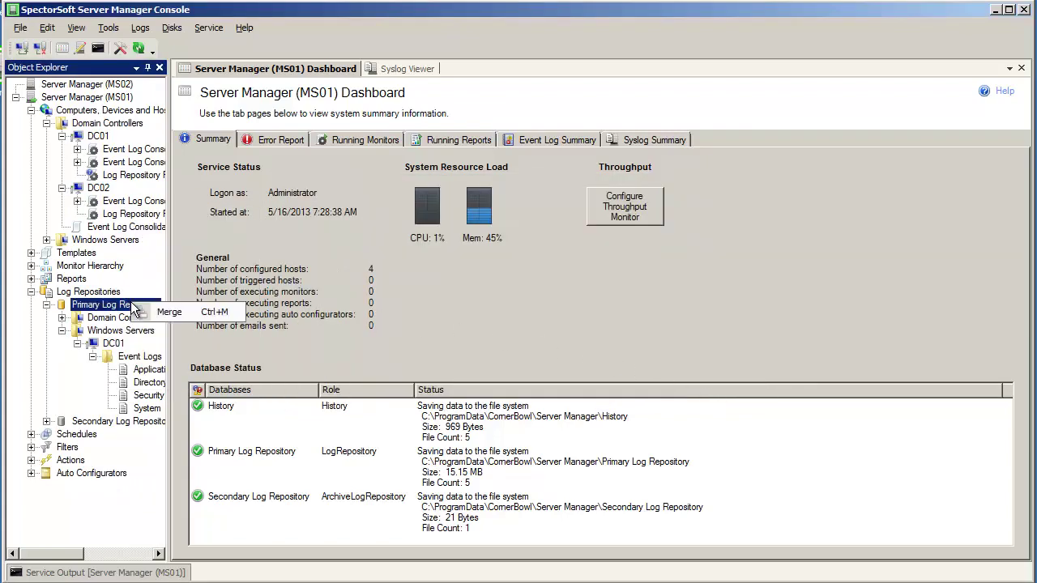
left_click(169, 312)
left_click(478, 350)
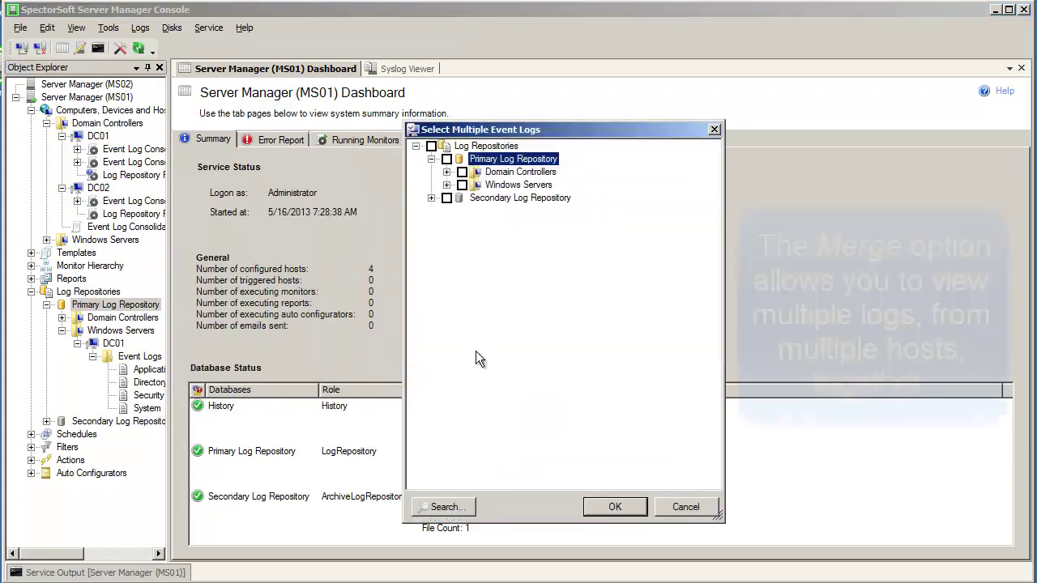
Merge the DC01 and DC02 Directory Service logs, showing 21 entries across 8 pages.
left_click(447, 172)
left_click(462, 184)
left_click(462, 211)
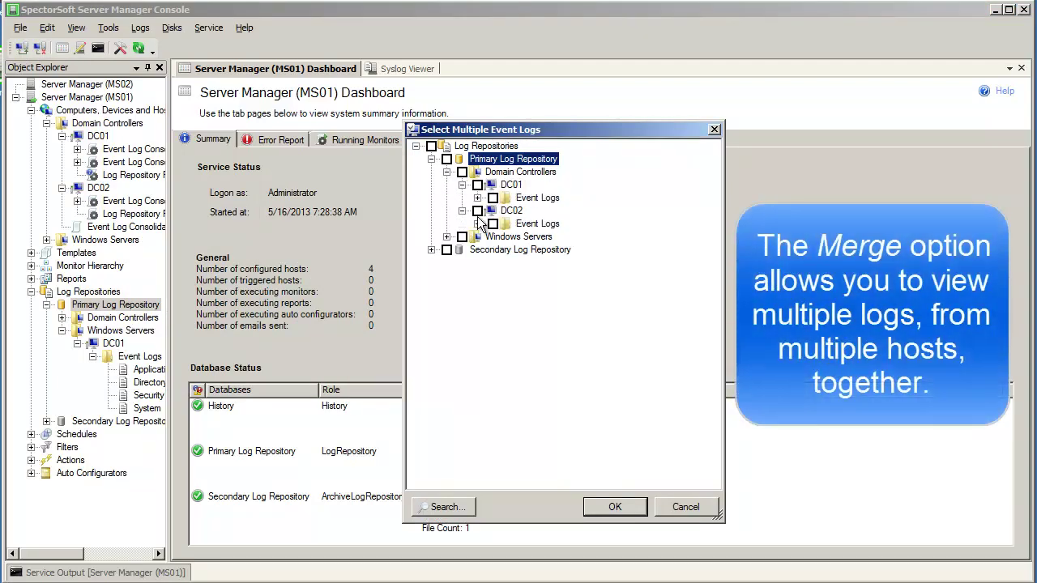
left_click(477, 224)
left_click(477, 197)
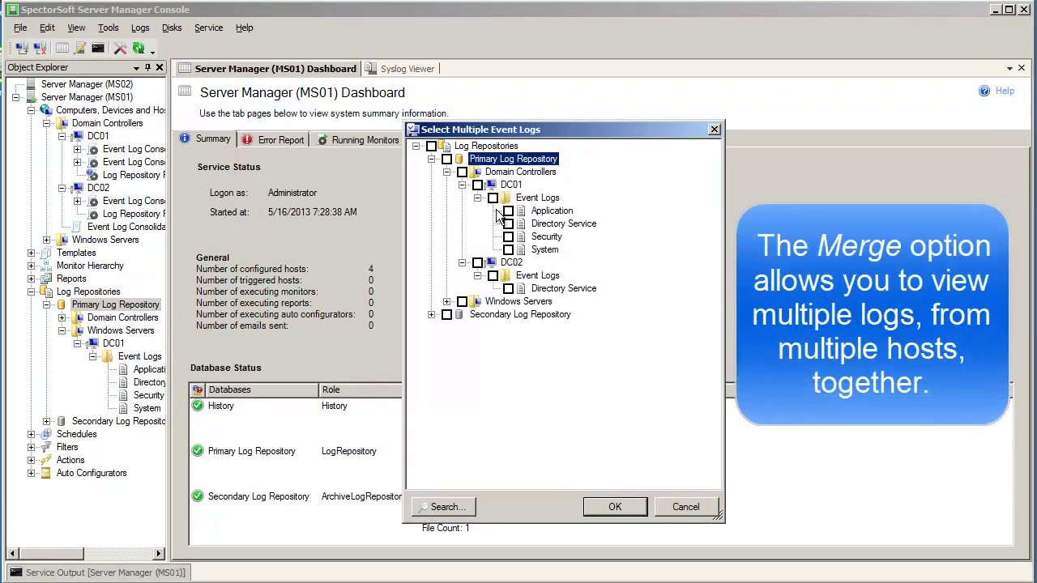
left_click(508, 224)
left_click(507, 288)
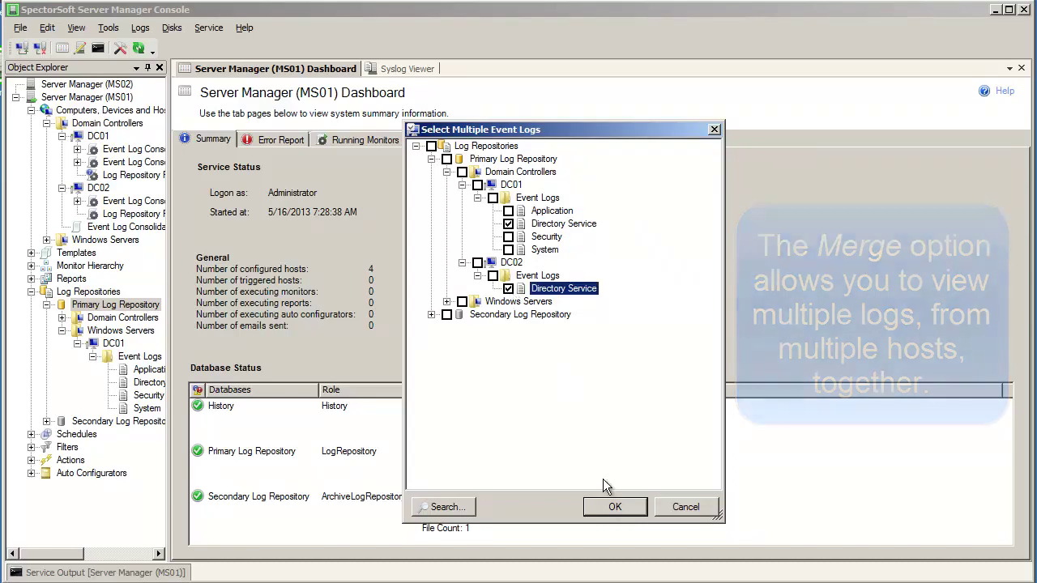
left_click(612, 506)
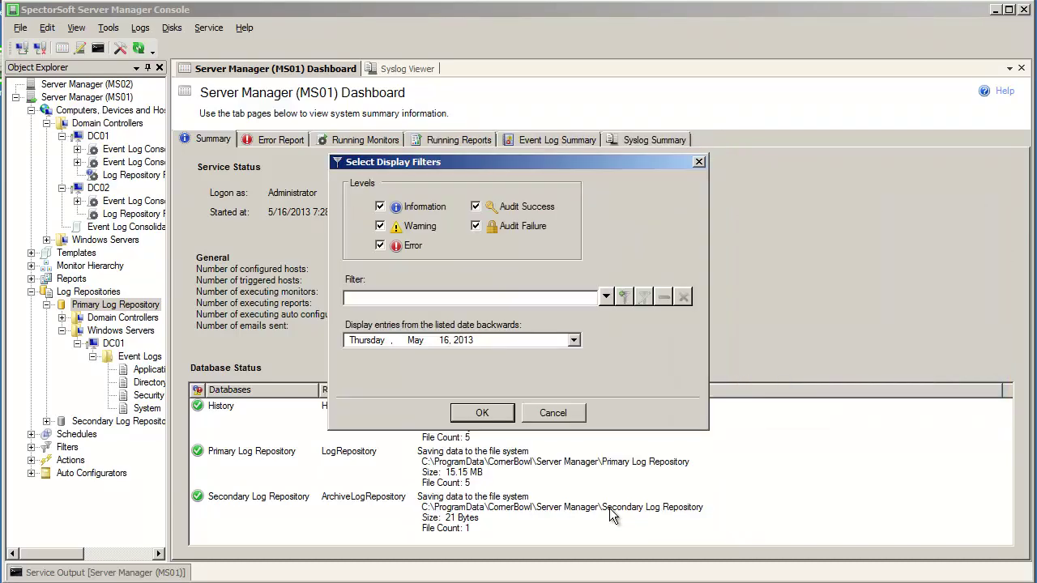
left_click(507, 414)
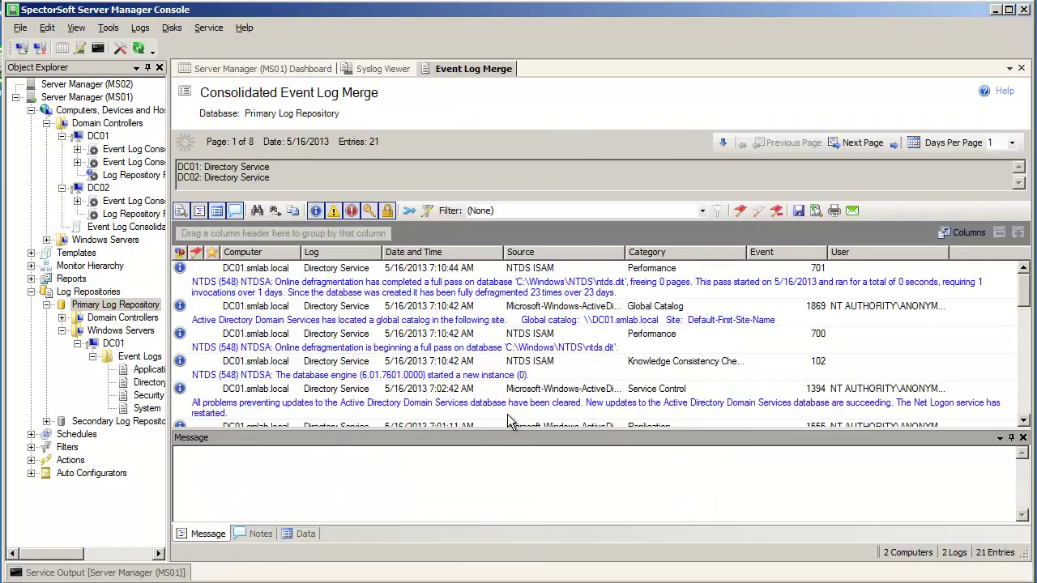